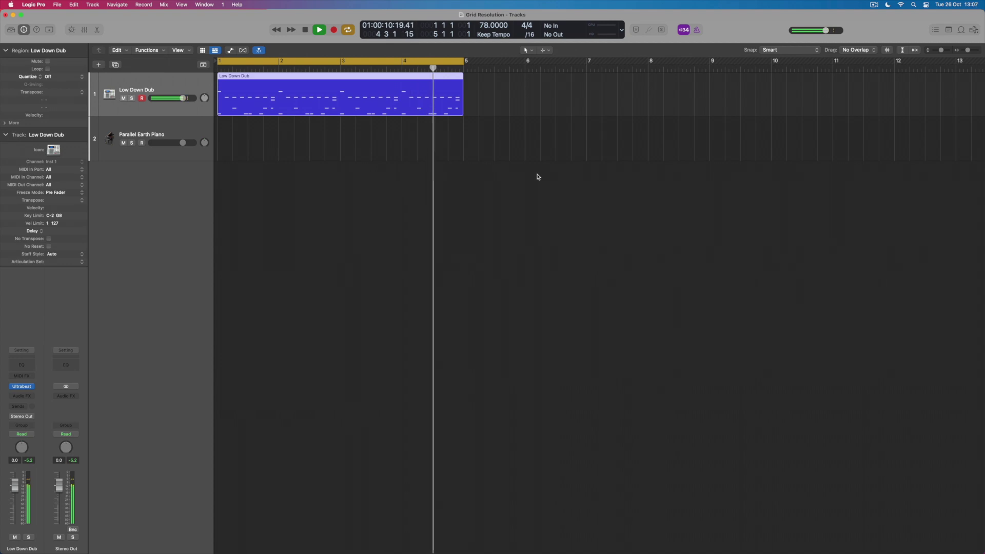
- Stop playback of the Low Down Dub drum region and return to the start
{"action": "key", "text": "space"}
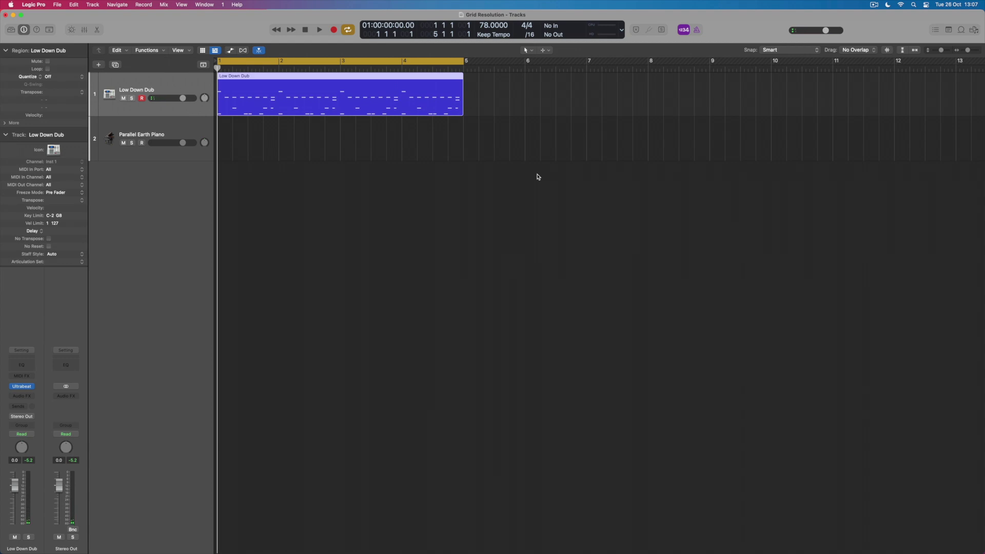
- Open the Low Down Dub region and pencil in a Snare 1 note just before bar 3
{"action": "double_click", "coordinate": [334, 102]}
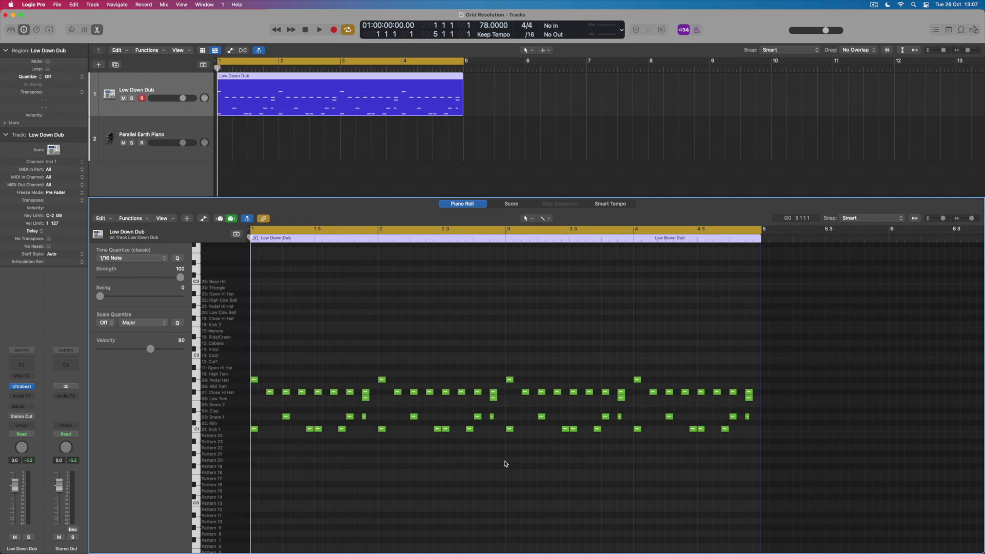
{"action": "key", "text": "t"}
{"action": "left_click", "coordinate": [504, 468]}
{"action": "left_click", "coordinate": [501, 416]}
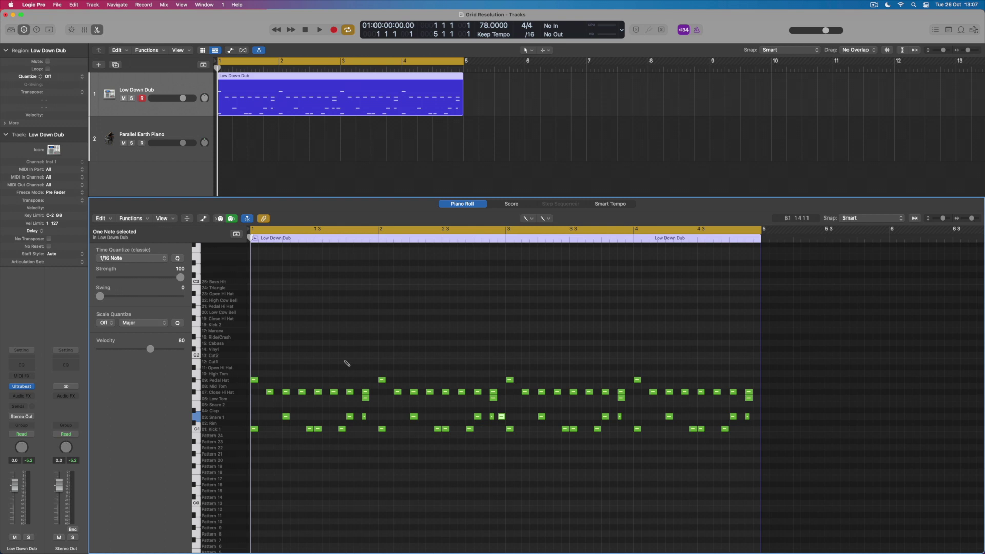
- Zoom the Piano Roll in horizontally and vertically on the drum notes
{"action": "key", "text": "super+Right"}
{"action": "key", "text": "super+Right"}
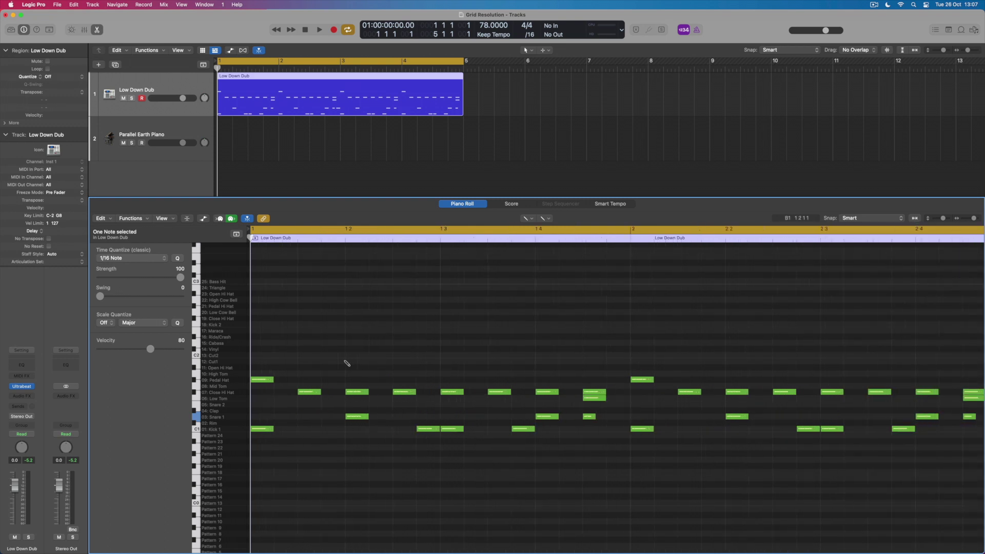
{"action": "key", "text": "super+Down"}
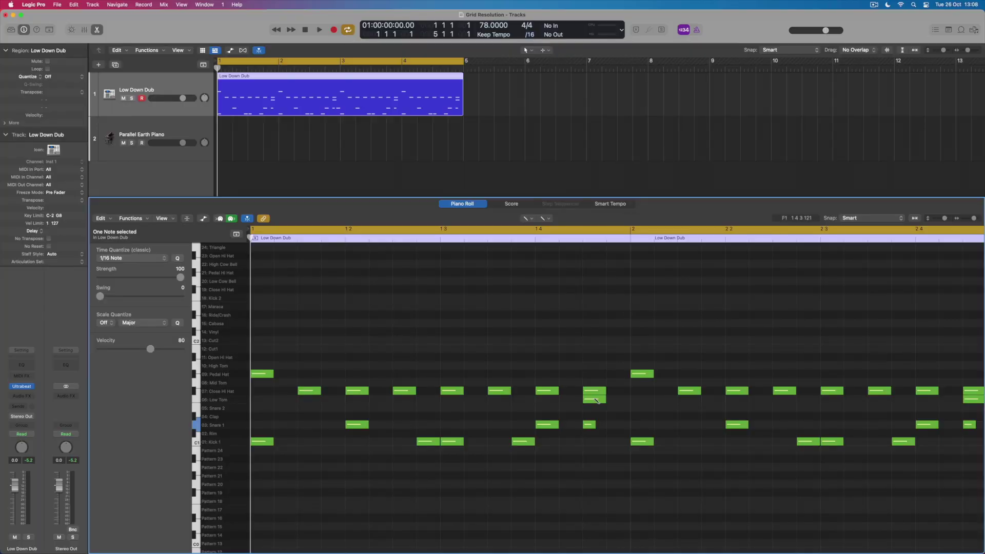
{"action": "left_click", "coordinate": [597, 401]}
{"action": "left_click", "coordinate": [589, 424]}
{"action": "left_click", "coordinate": [589, 425]}
{"action": "left_click", "coordinate": [612, 425]}
{"action": "left_click", "coordinate": [613, 426]}
{"action": "key", "text": "Delete"}
- Set the grid to /24, add two short Snare 1 triplet notes before bar 2, and cycle bar 1
{"action": "left_click", "coordinate": [533, 36]}
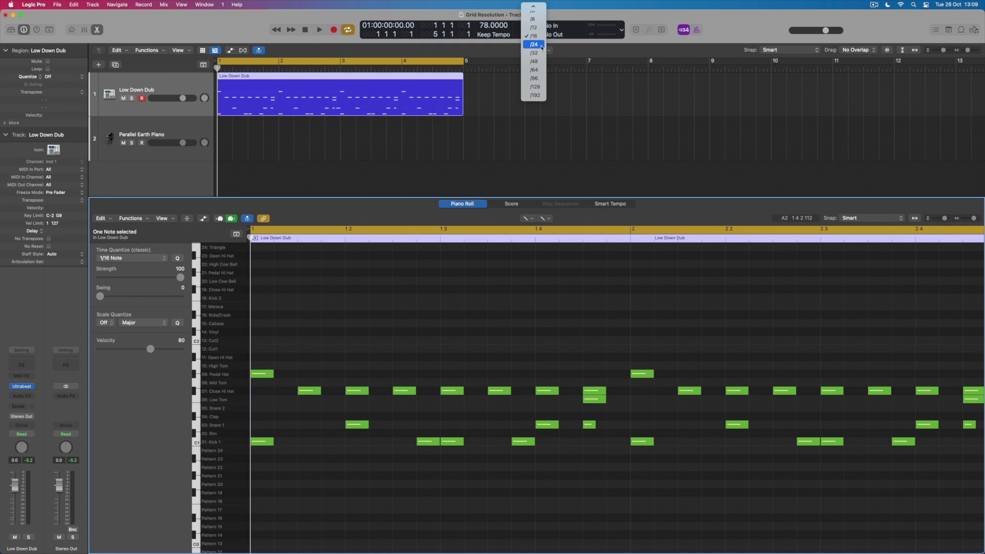
{"action": "left_click", "coordinate": [540, 46]}
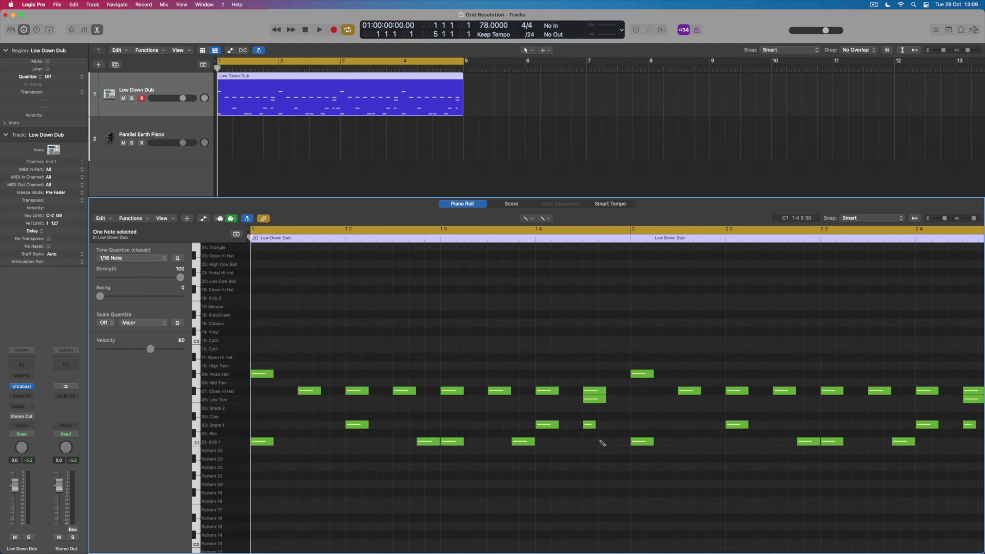
{"action": "mouse_move", "coordinate": [608, 427]}
{"action": "left_mouse_down"}
{"action": "mouse_move", "coordinate": [618, 427]}
{"action": "mouse_move", "coordinate": [608, 427]}
{"action": "left_mouse_up"}
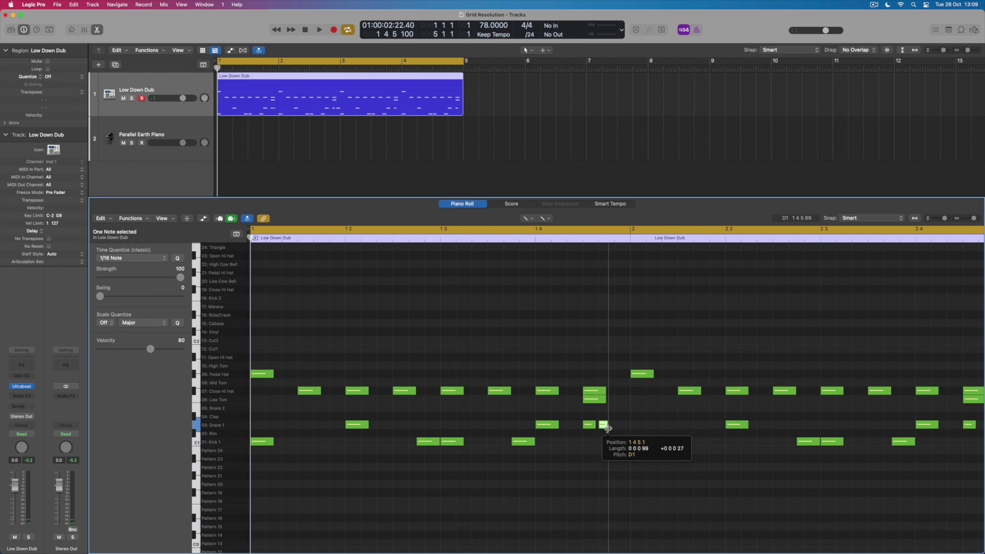
{"action": "left_click_drag", "start_coordinate": [607, 428], "coordinate": [609, 429]}
{"action": "left_click", "coordinate": [618, 426]}
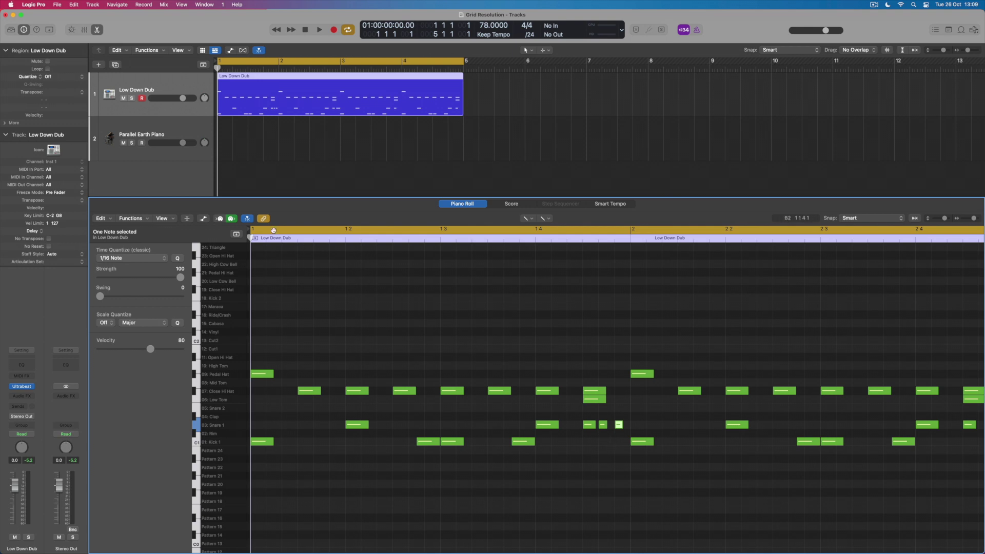
{"action": "left_click_drag", "start_coordinate": [254, 230], "coordinate": [629, 285]}
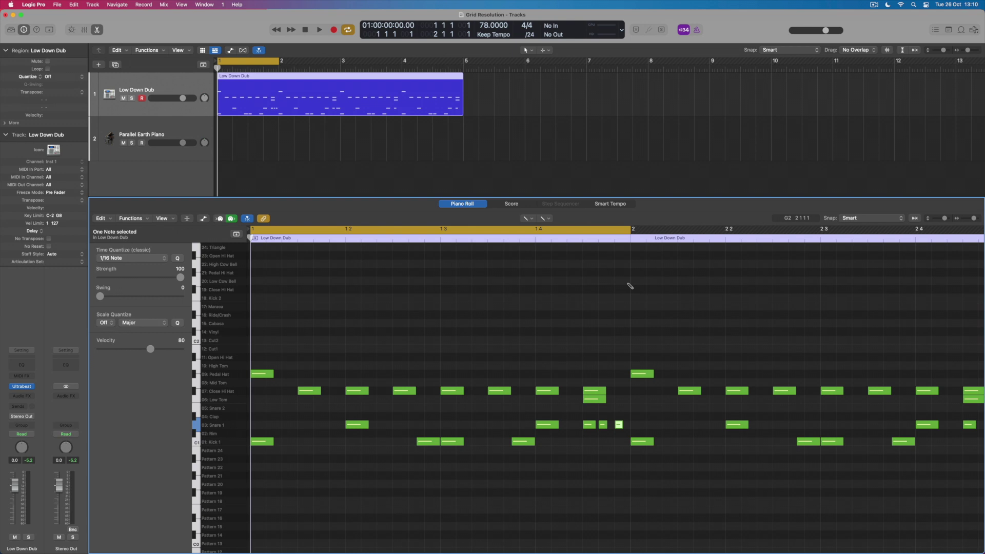
{"action": "key", "text": "space"}
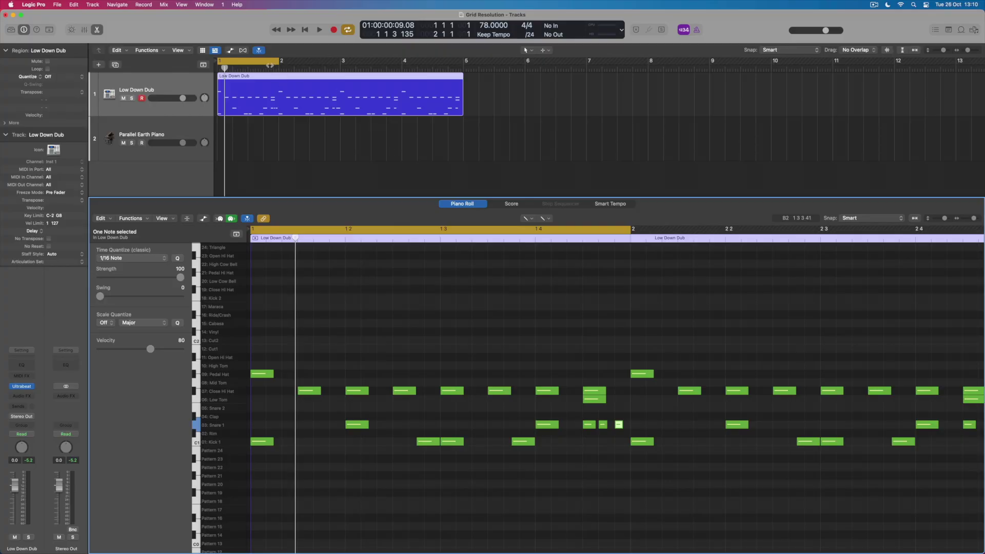
- Split the drum region at bar 3 with the Scissors and delete its first half
{"action": "left_click", "coordinate": [181, 126]}
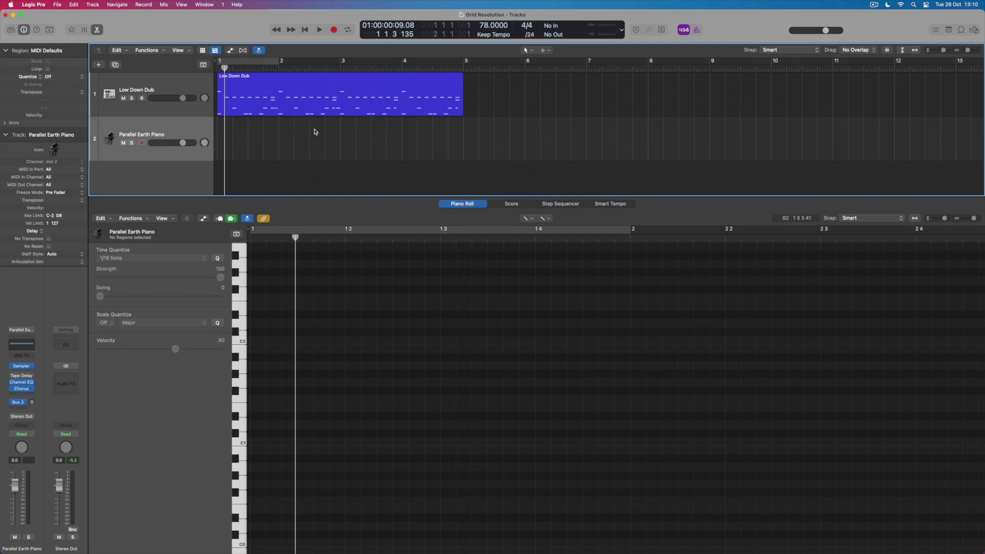
{"action": "key", "text": "t"}
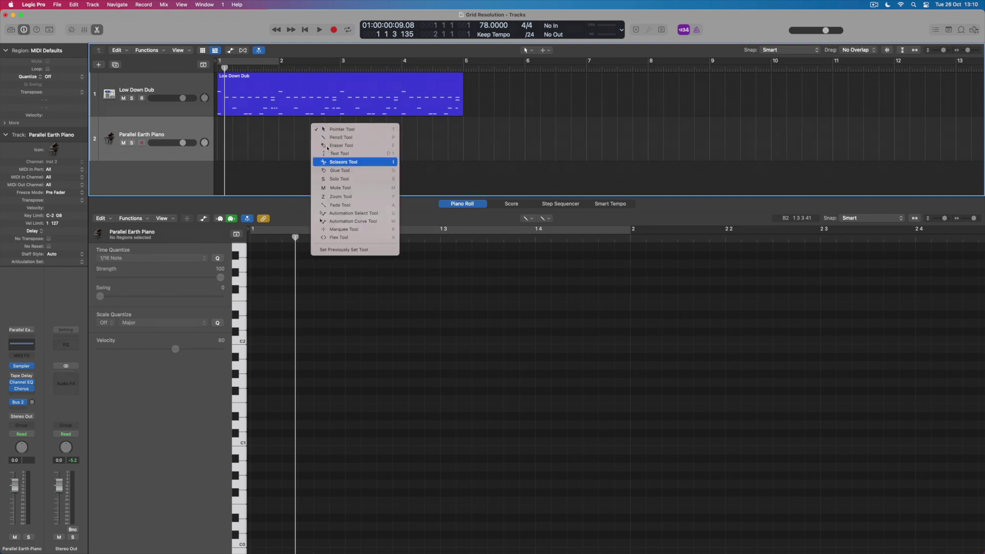
{"action": "left_click", "coordinate": [331, 163]}
{"action": "left_click", "coordinate": [342, 101]}
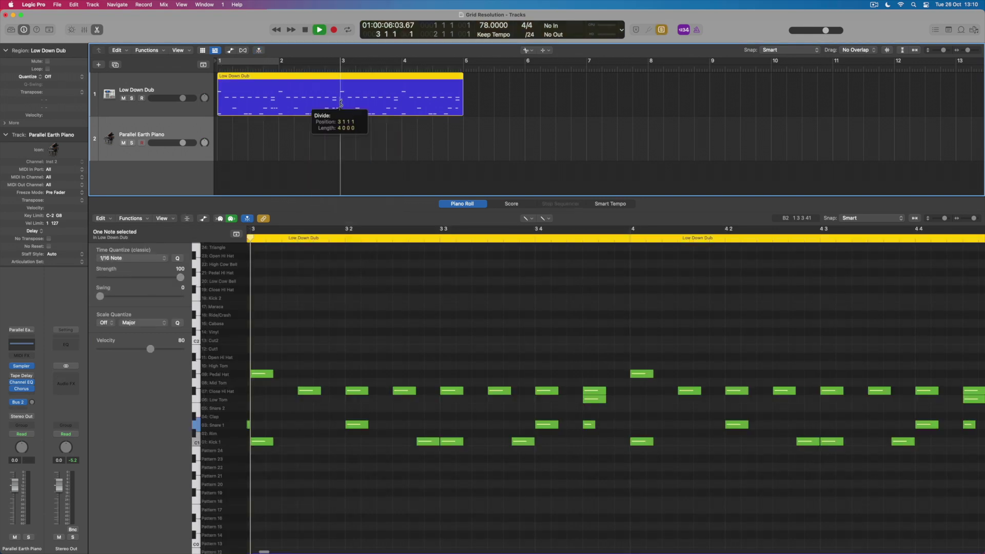
{"action": "left_click", "coordinate": [327, 147]}
{"action": "left_click", "coordinate": [295, 113]}
{"action": "key", "text": "Delete"}
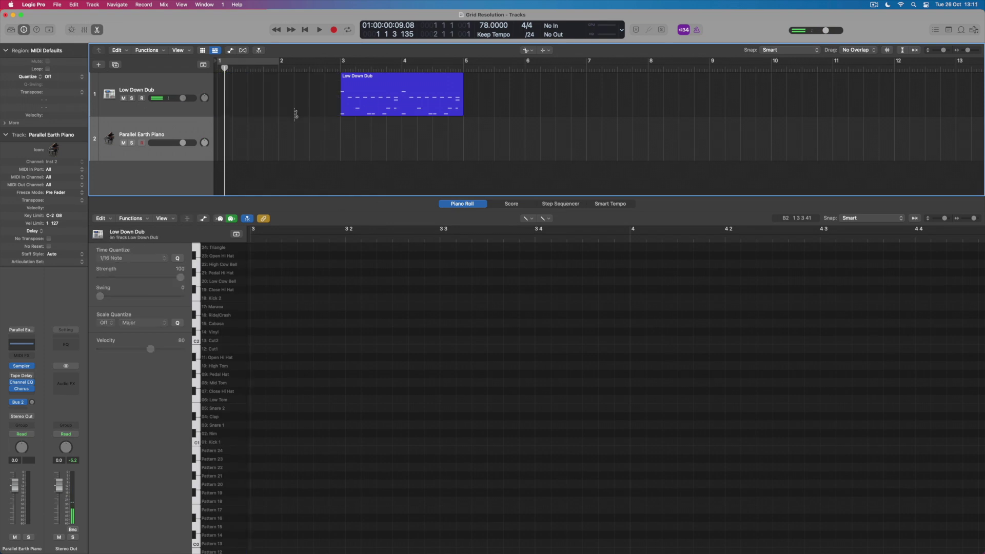
- Copy the bar-3 drum region back to bar 1 and close the Piano Roll
{"action": "right_click", "coordinate": [295, 113]}
{"action": "key", "text": "Escape"}
{"action": "left_click_drag", "start_coordinate": [372, 104], "coordinate": [253, 103]}
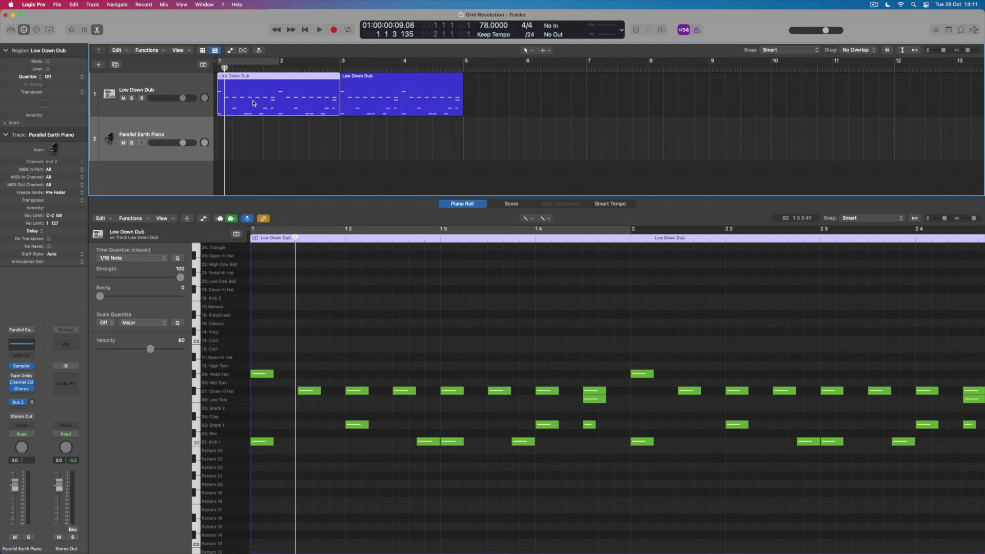
{"action": "key", "text": "space"}
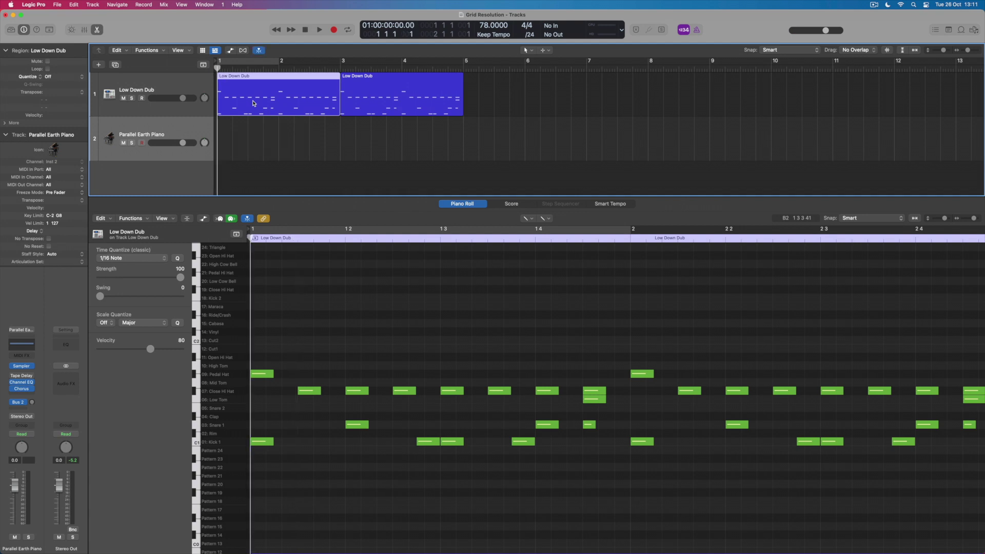
{"action": "left_click", "coordinate": [97, 30]}
{"action": "left_click", "coordinate": [146, 129]}
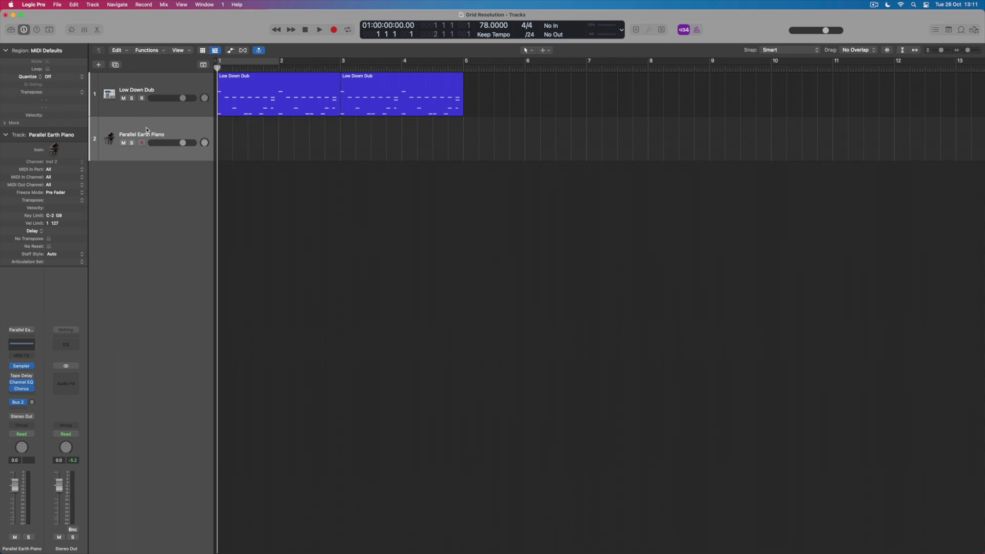
- Record a four-bar part on the Parallel Earth Piano track
{"action": "key", "text": "r"}
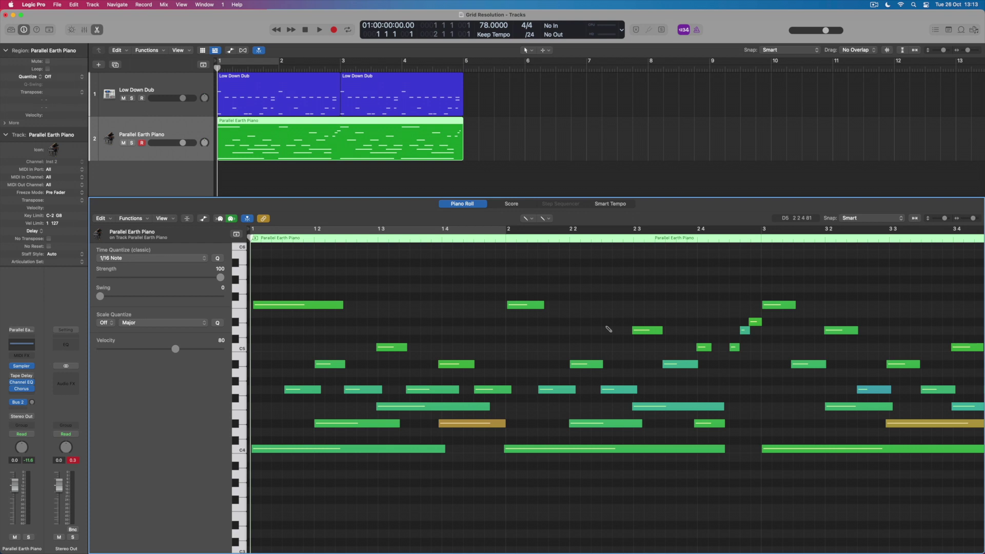
{"action": "scroll", "coordinate": [608, 330], "scroll_direction": "right", "scroll_amount": 2}
{"action": "scroll", "coordinate": [615, 330], "scroll_direction": "right", "scroll_amount": 5}
{"action": "scroll", "coordinate": [582, 336], "scroll_direction": "right", "scroll_amount": 5}
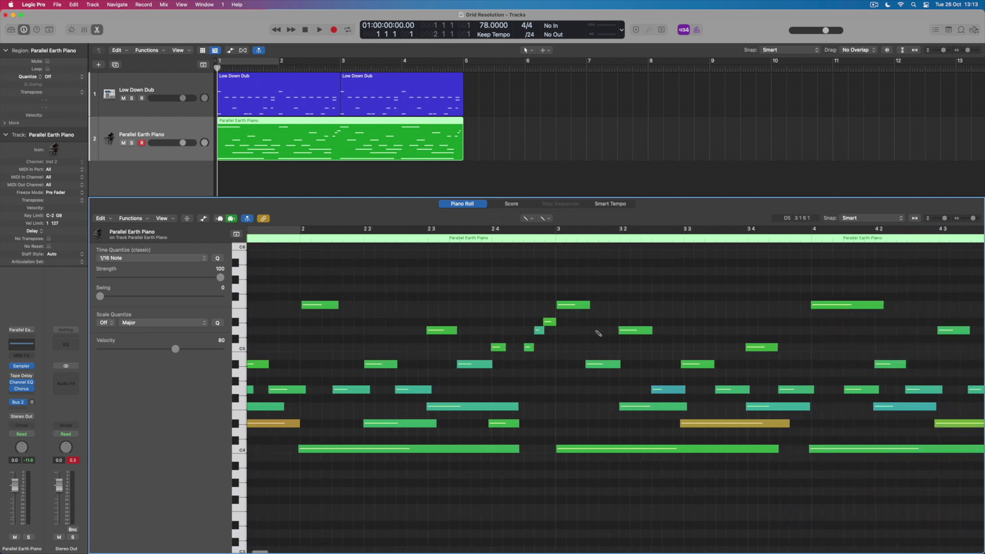
{"action": "scroll", "coordinate": [528, 348], "scroll_direction": "right", "scroll_amount": 9}
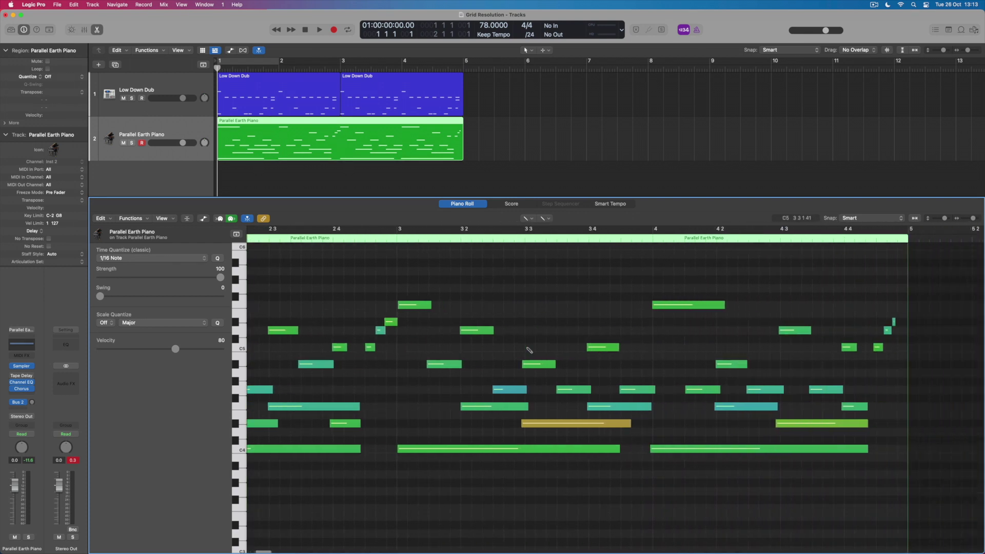
{"action": "scroll", "coordinate": [477, 348], "scroll_direction": "right", "scroll_amount": 3}
{"action": "scroll", "coordinate": [327, 348], "scroll_direction": "left", "scroll_amount": 2}
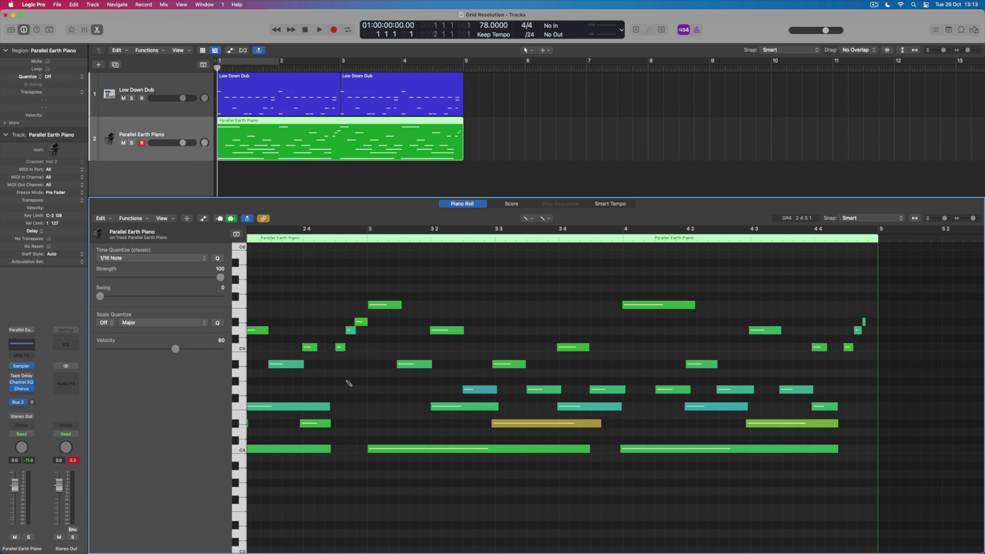
{"action": "scroll", "coordinate": [349, 383], "scroll_direction": "left", "scroll_amount": 2}
{"action": "scroll", "coordinate": [348, 382], "scroll_direction": "left", "scroll_amount": 3}
{"action": "scroll", "coordinate": [348, 382], "scroll_direction": "left", "scroll_amount": 3}
{"action": "scroll", "coordinate": [348, 382], "scroll_direction": "left", "scroll_amount": 2}
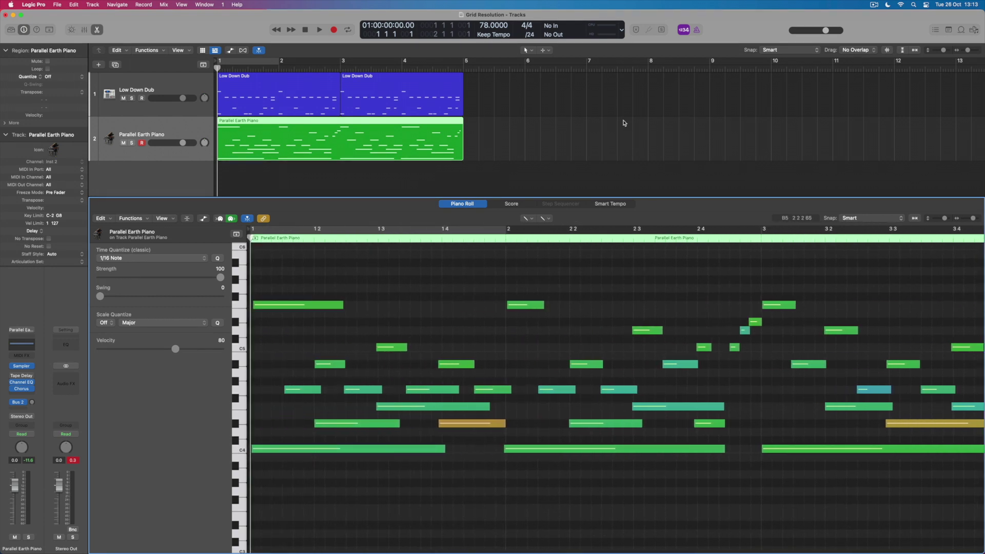
- Switch the LCD grid division from /24 to /8
{"action": "left_click", "coordinate": [531, 34]}
{"action": "scroll", "coordinate": [537, 22], "scroll_direction": "up", "scroll_amount": 2}
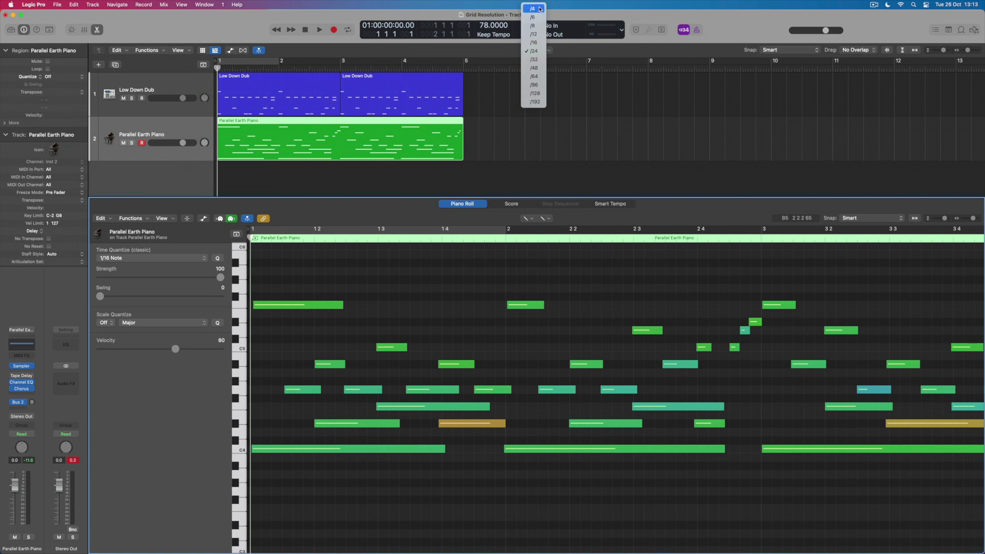
{"action": "scroll", "coordinate": [538, 23], "scroll_direction": "up", "scroll_amount": 1}
{"action": "left_click", "coordinate": [538, 26]}
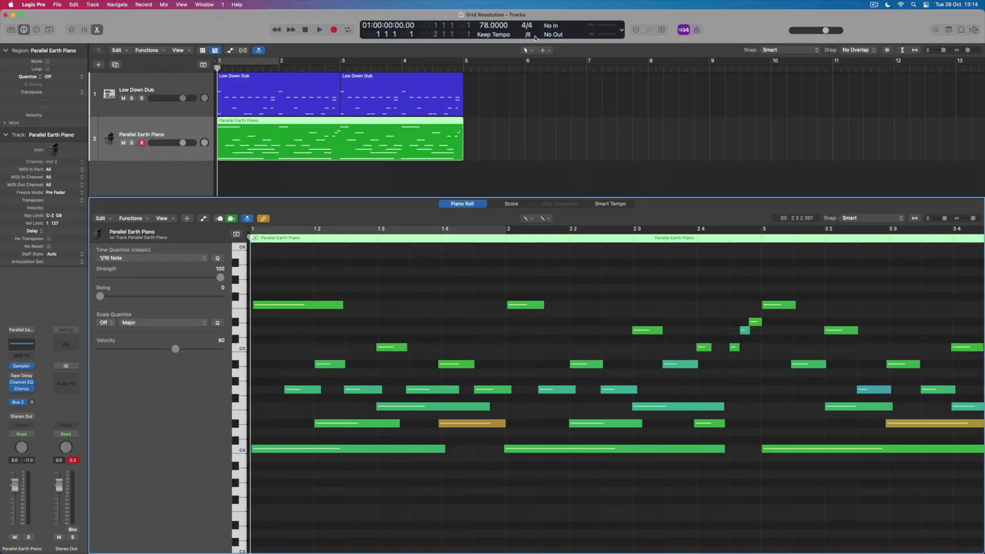
- Set the division to /16, pick the Pointer tool, and turn off MIDI Out
{"action": "left_click", "coordinate": [530, 35]}
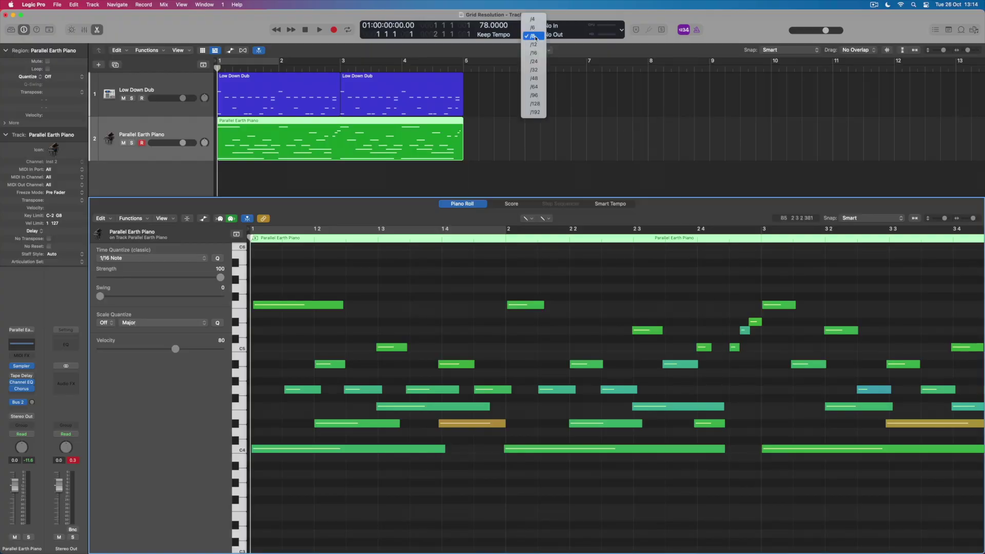
{"action": "left_click", "coordinate": [537, 54]}
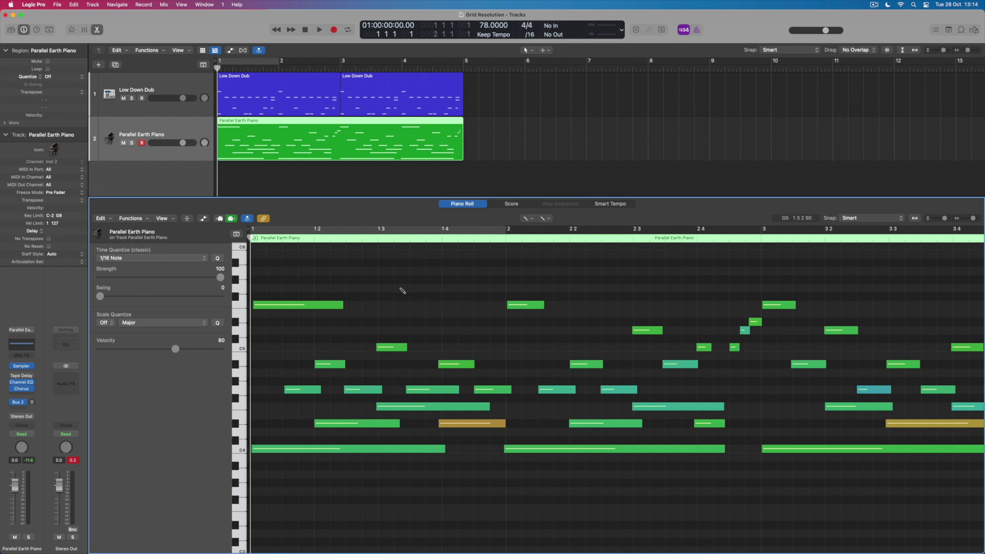
{"action": "key", "text": "t"}
{"action": "key", "text": "t"}
{"action": "left_click", "coordinate": [230, 220]}
- Quantize the piano notes before bar 2.4.4 to 1/8 Note
{"action": "left_click_drag", "start_coordinate": [259, 257], "coordinate": [695, 496]}
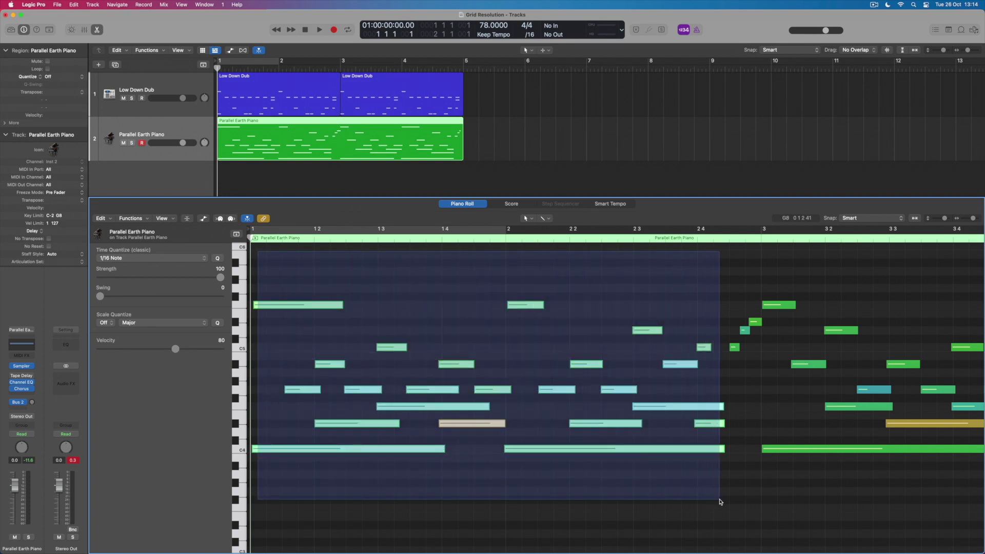
{"action": "left_click_drag", "start_coordinate": [694, 496], "coordinate": [723, 499]}
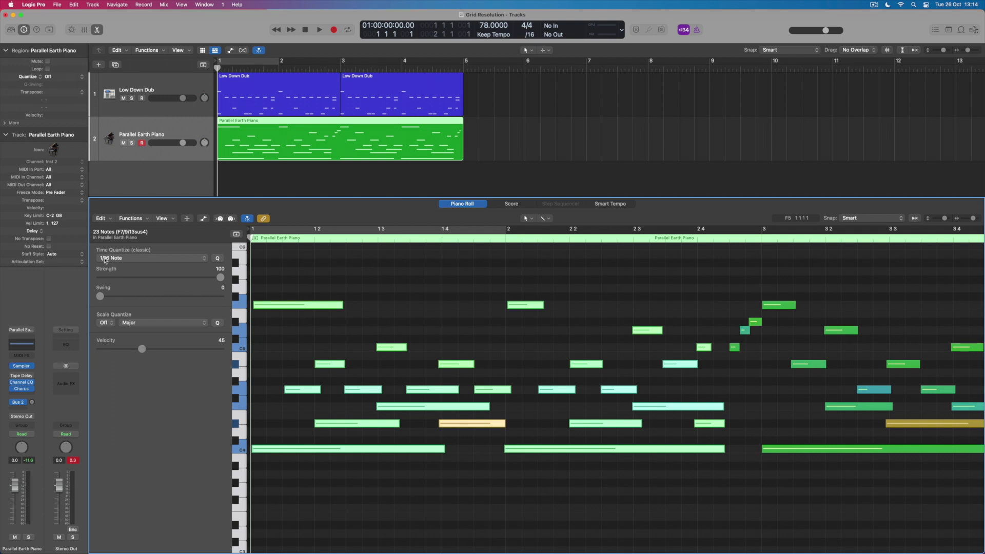
{"action": "left_click", "coordinate": [127, 259]}
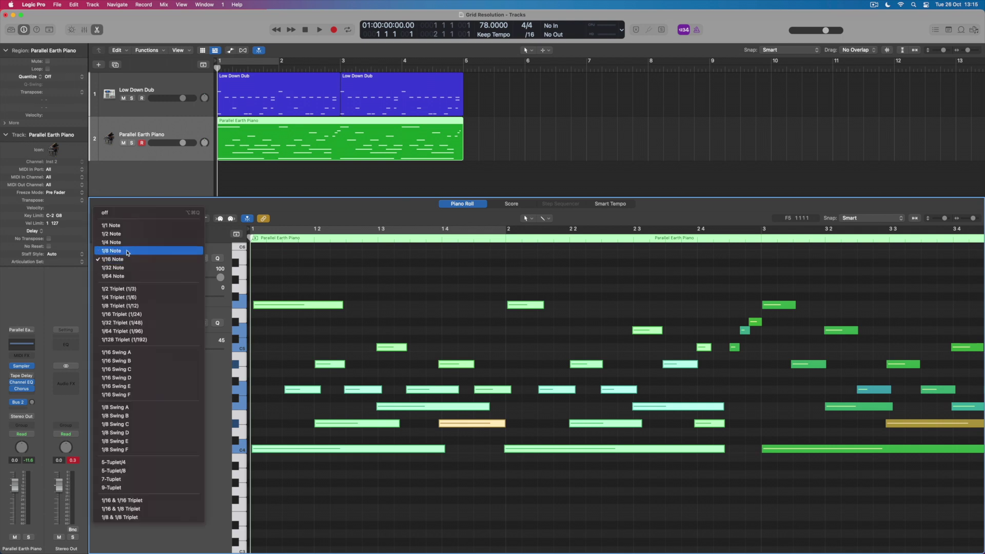
{"action": "left_click", "coordinate": [127, 252]}
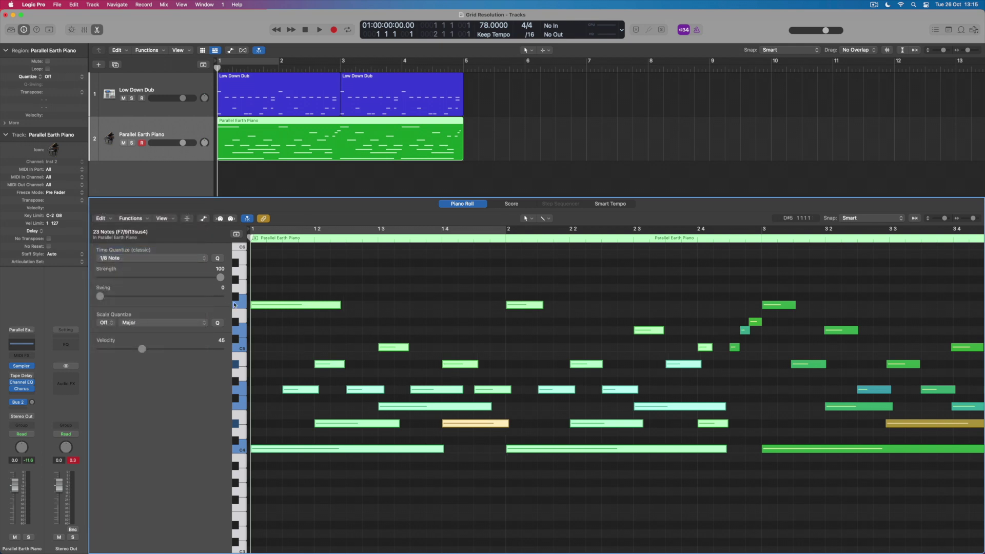
{"action": "left_click", "coordinate": [300, 372]}
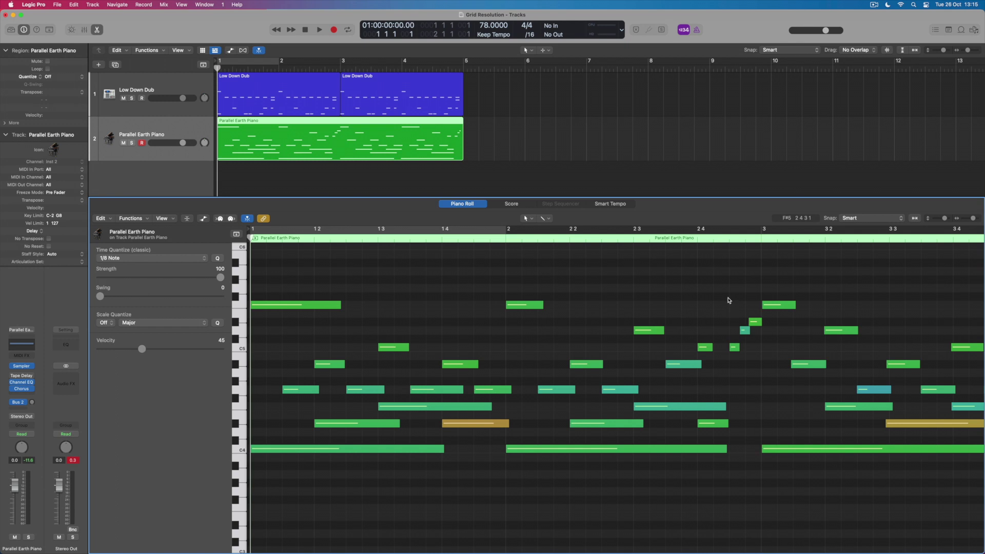
- Quantize the three-note triplet group before bar 3 to 1/16 Triplet (1/24)
{"action": "left_click_drag", "start_coordinate": [728, 300], "coordinate": [759, 356]}
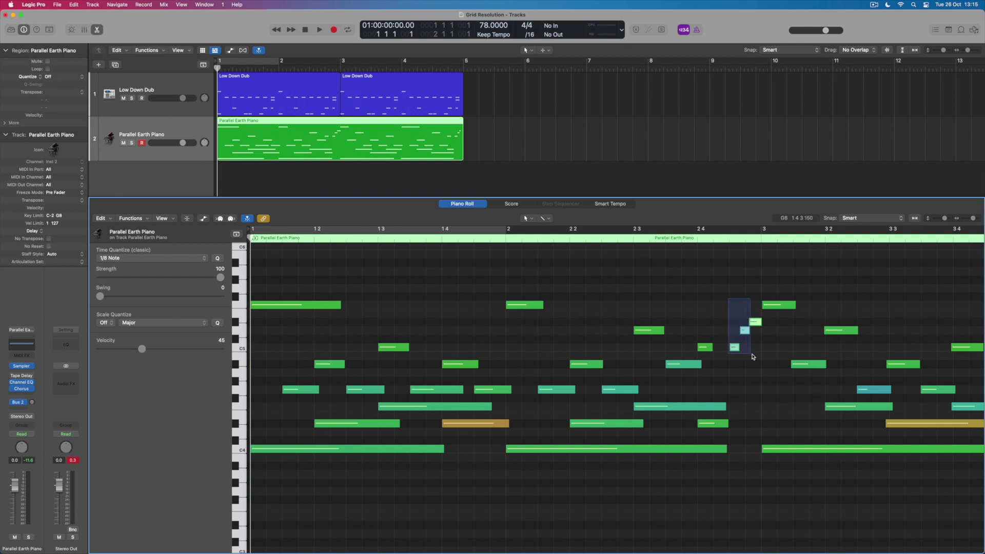
{"action": "left_click", "coordinate": [148, 260]}
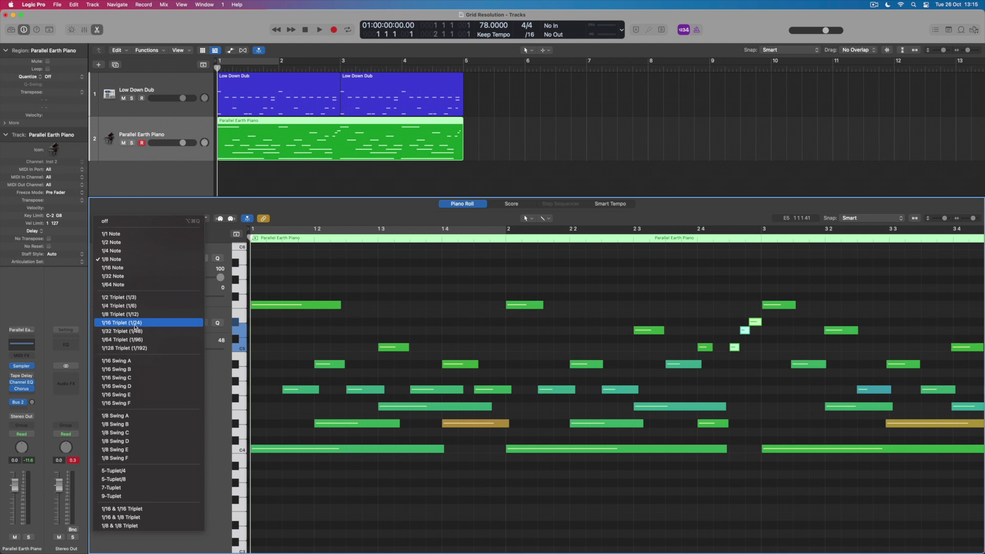
{"action": "left_click", "coordinate": [140, 327]}
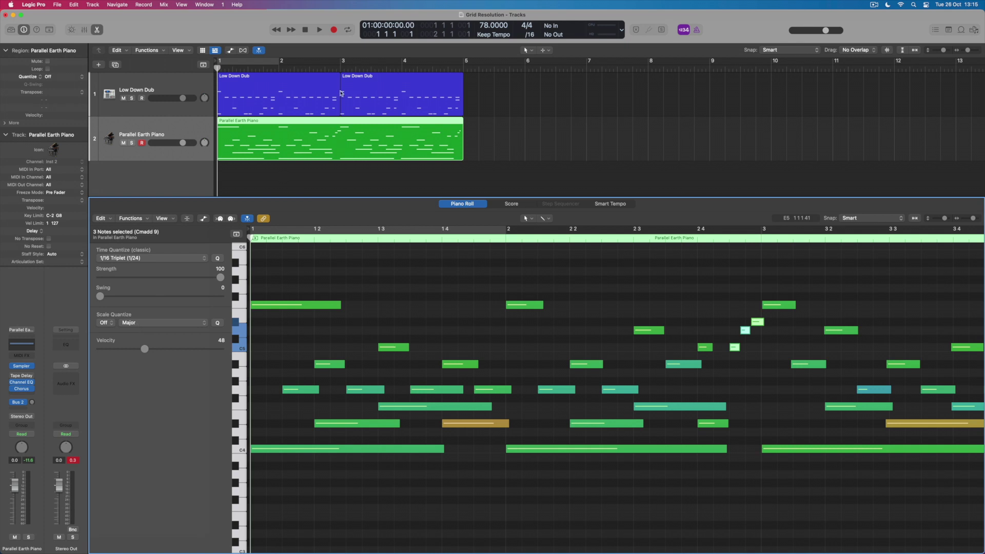
- Change the LCD division to /24 and check a triplet note's pitch
{"action": "left_click", "coordinate": [538, 39]}
{"action": "left_click", "coordinate": [533, 42]}
{"action": "scroll", "coordinate": [660, 250], "scroll_direction": "right", "scroll_amount": 5}
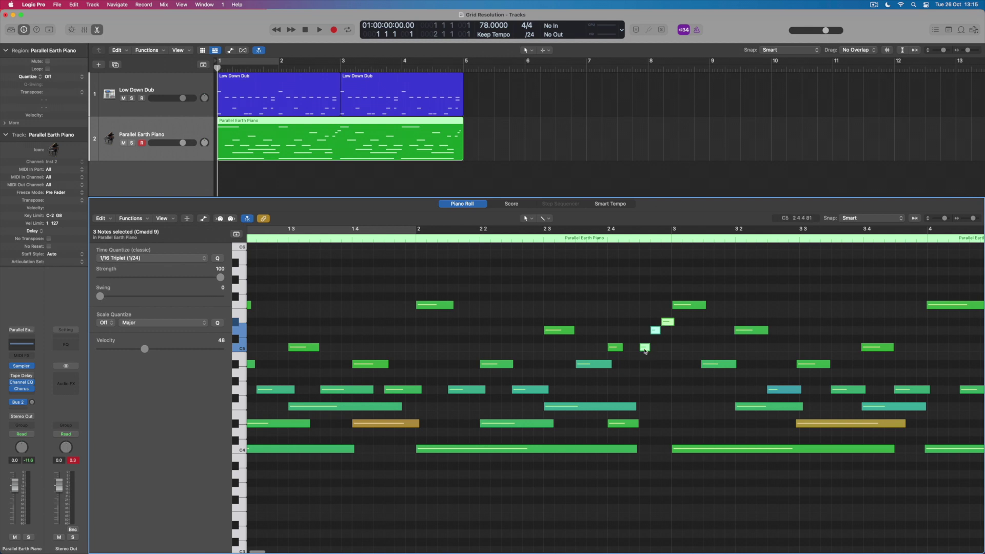
{"action": "left_click", "coordinate": [667, 326]}
{"action": "scroll", "coordinate": [667, 327], "scroll_direction": "right", "scroll_amount": 5}
{"action": "scroll", "coordinate": [668, 325], "scroll_direction": "right", "scroll_amount": 4}
{"action": "scroll", "coordinate": [670, 326], "scroll_direction": "right", "scroll_amount": 3}
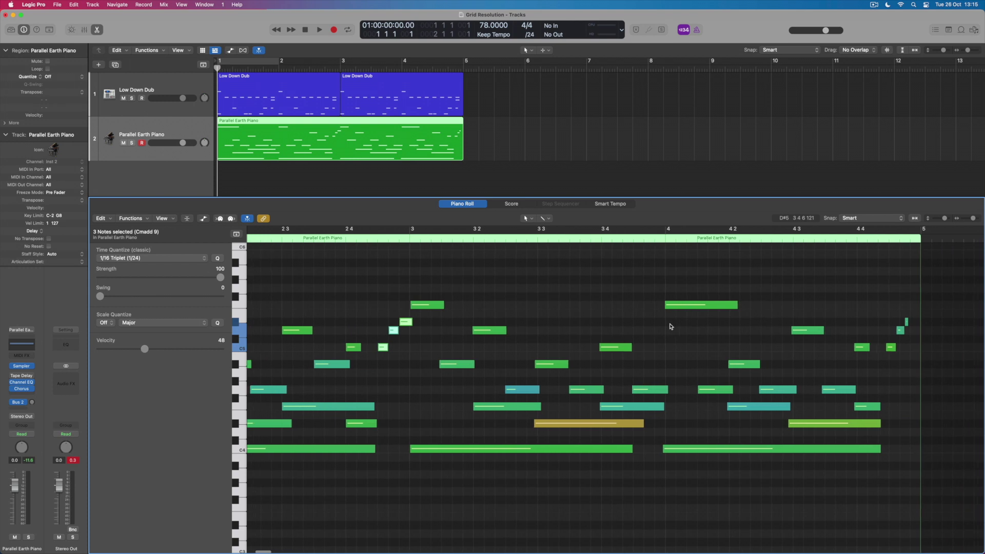
- Quantize the triplet group near bar 5 to 1/16 Triplet (1/24)
{"action": "left_click_drag", "start_coordinate": [885, 298], "coordinate": [943, 363]}
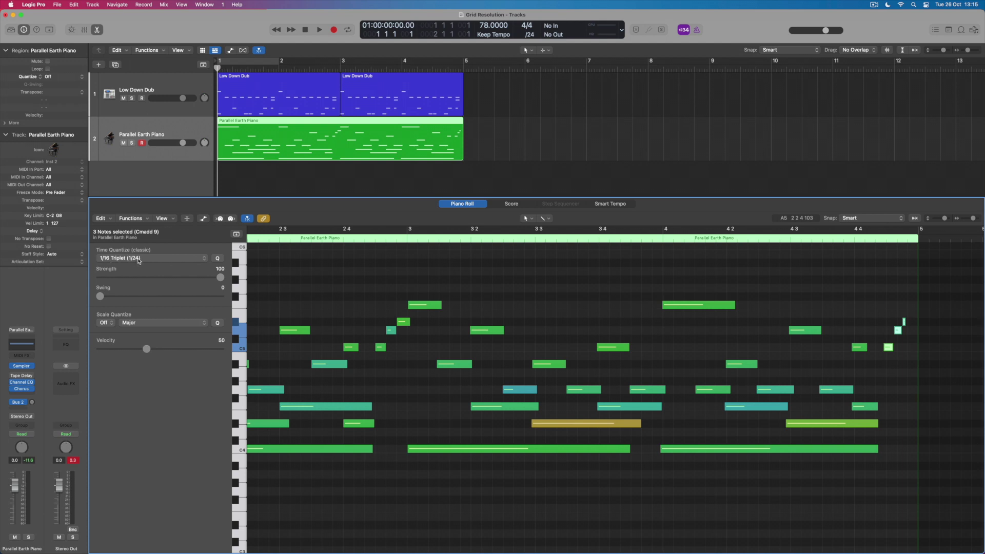
{"action": "left_click", "coordinate": [218, 258]}
{"action": "left_click", "coordinate": [154, 259]}
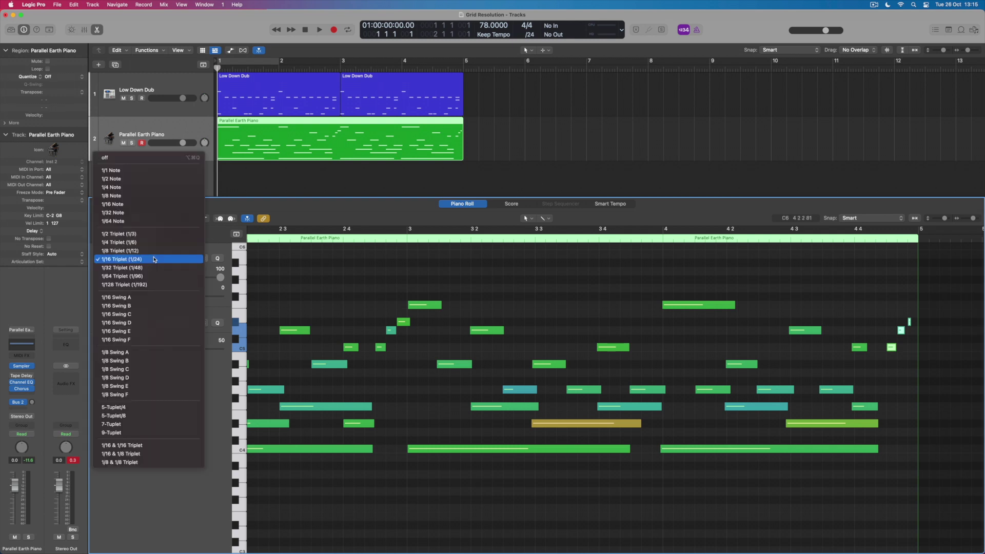
{"action": "left_click", "coordinate": [154, 196]}
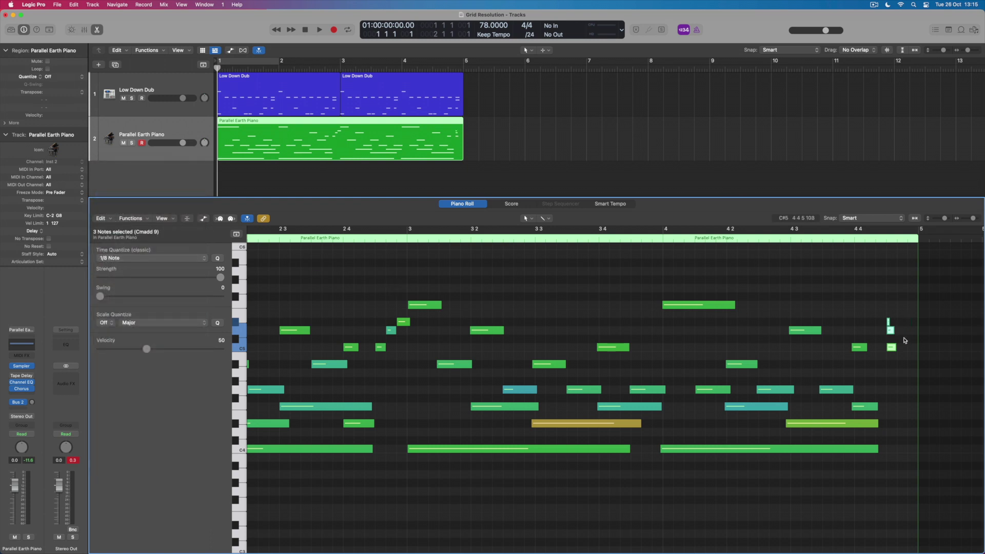
{"action": "left_click", "coordinate": [143, 260]}
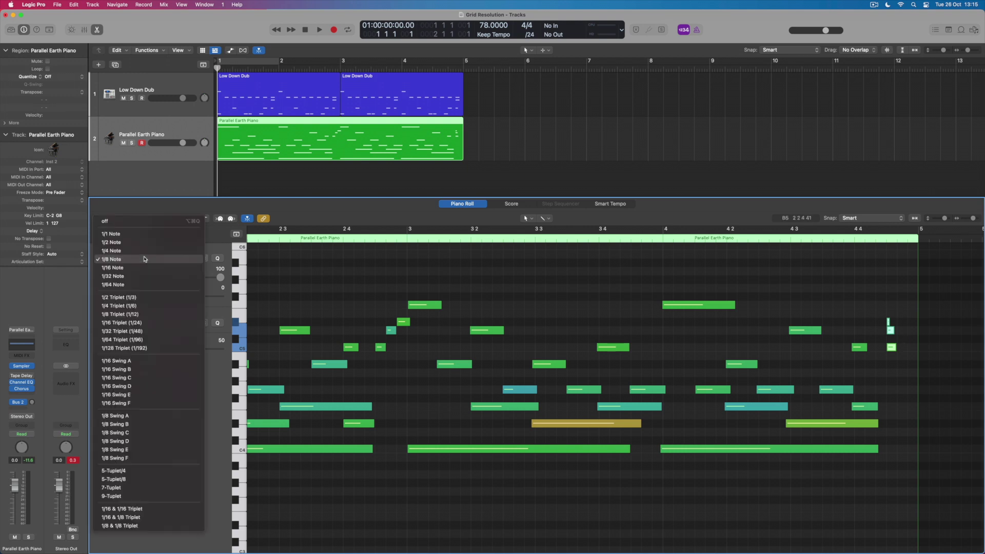
{"action": "left_click", "coordinate": [156, 322]}
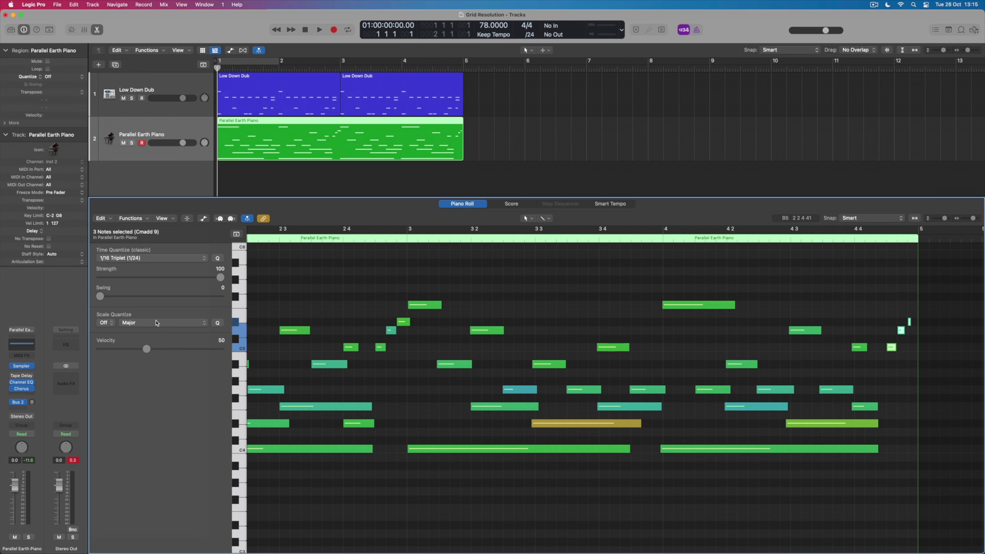
{"action": "left_click", "coordinate": [508, 313]}
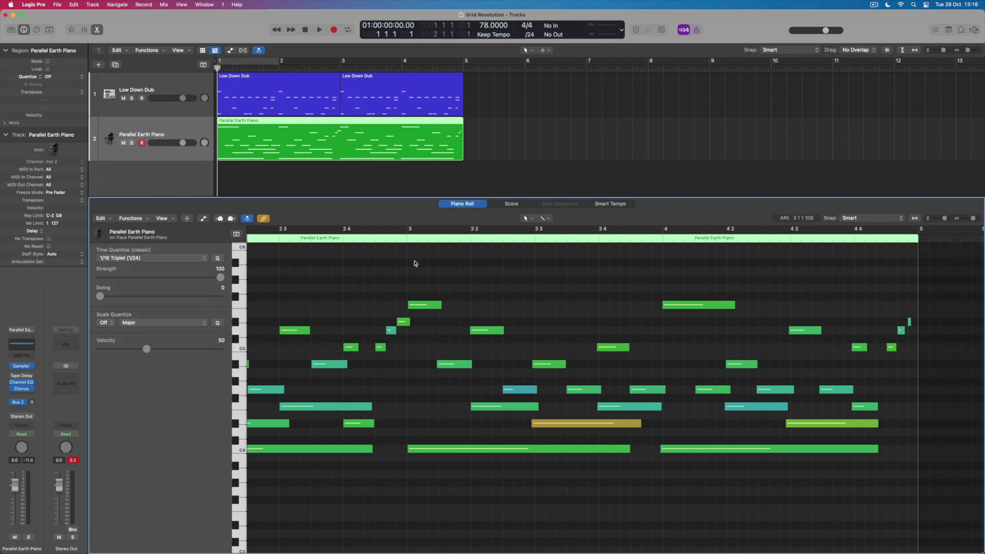
- Quantize the remaining bar 3–4 piano notes to 1/8 Note
{"action": "mouse_move", "coordinate": [414, 259]}
{"action": "left_mouse_down"}
{"action": "mouse_move", "coordinate": [420, 291]}
{"action": "mouse_move", "coordinate": [872, 490]}
{"action": "left_mouse_up"}
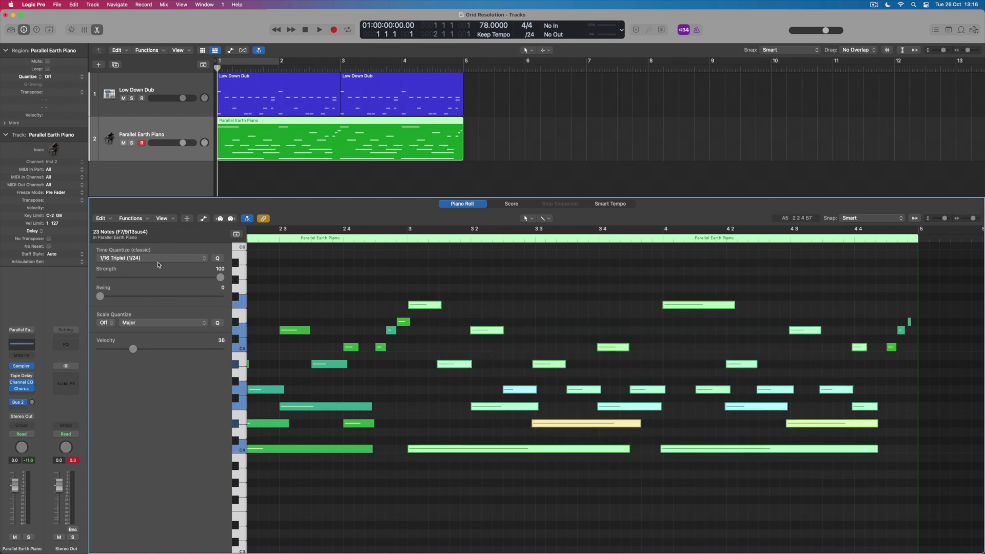
{"action": "left_click", "coordinate": [139, 260]}
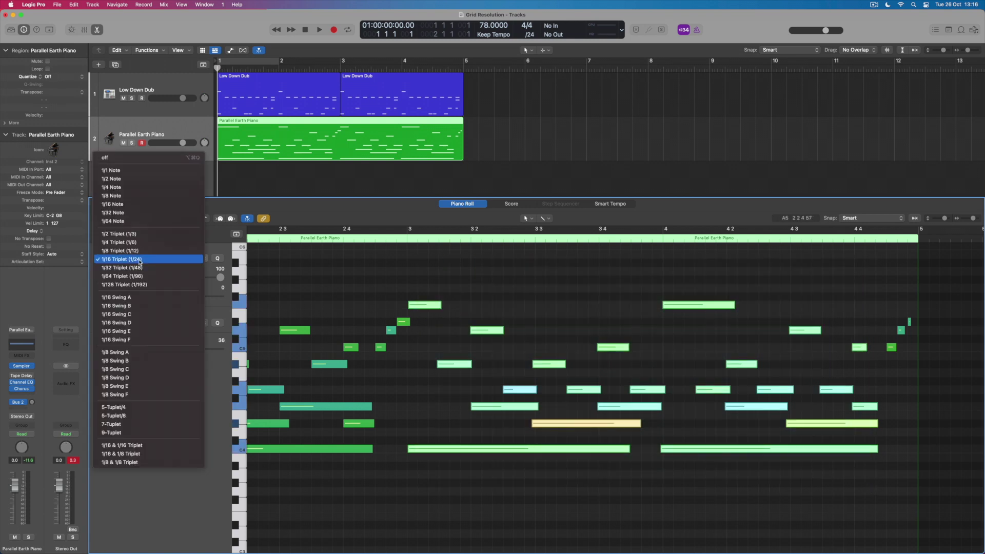
{"action": "left_click", "coordinate": [137, 197]}
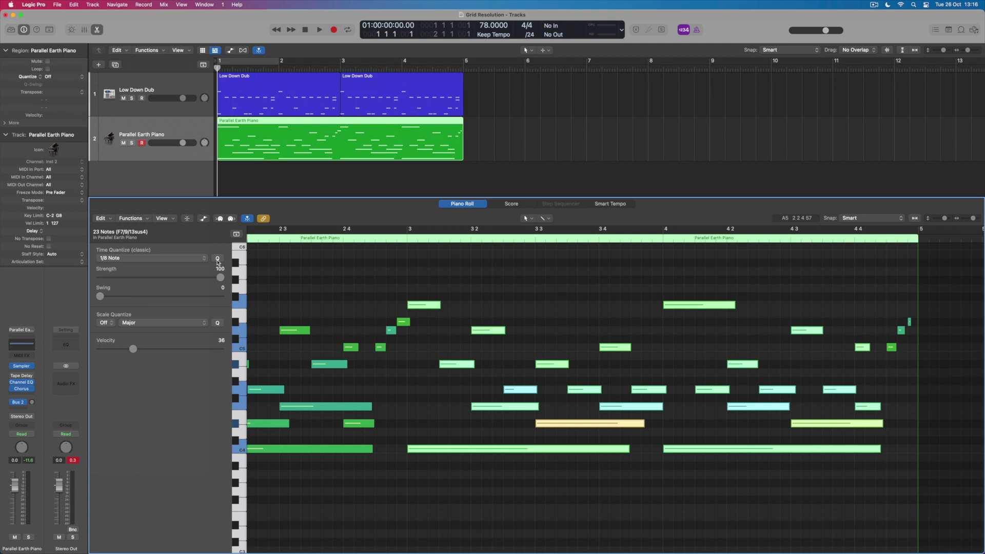
{"action": "left_click", "coordinate": [526, 333]}
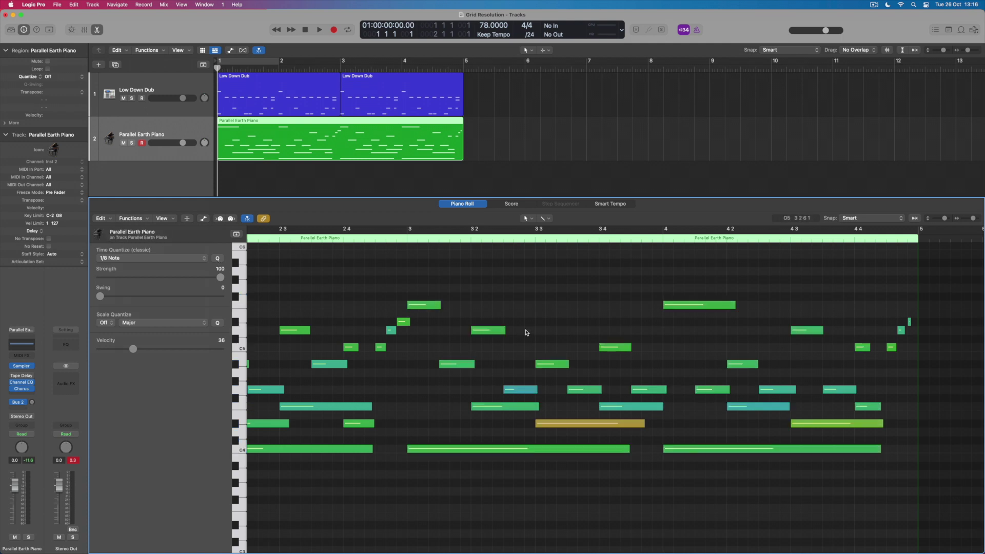